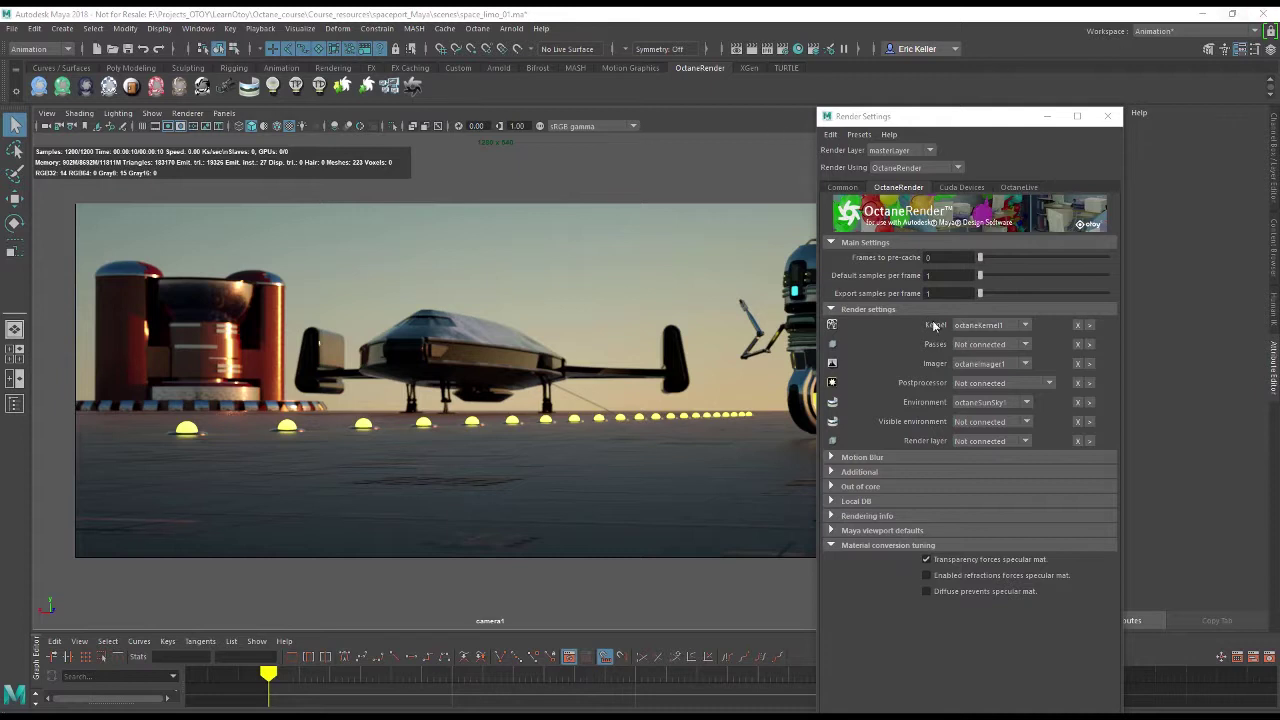
- Open the octaneKernel1 kernel's attributes from the Kernel entry in Render Settings
{"action": "left_click", "coordinate": [1090, 330]}
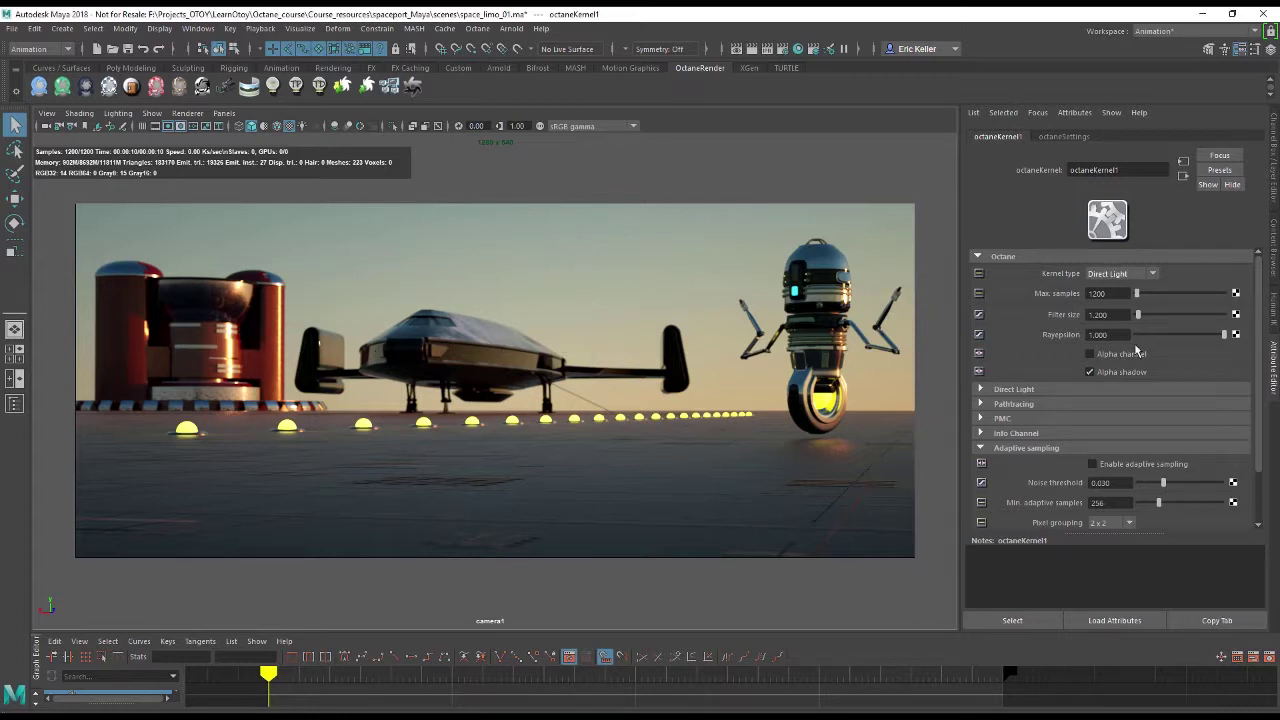
- Cycle the kernel type through Path Trace and PMC, then back to Direct Light
{"action": "left_click", "coordinate": [1112, 276]}
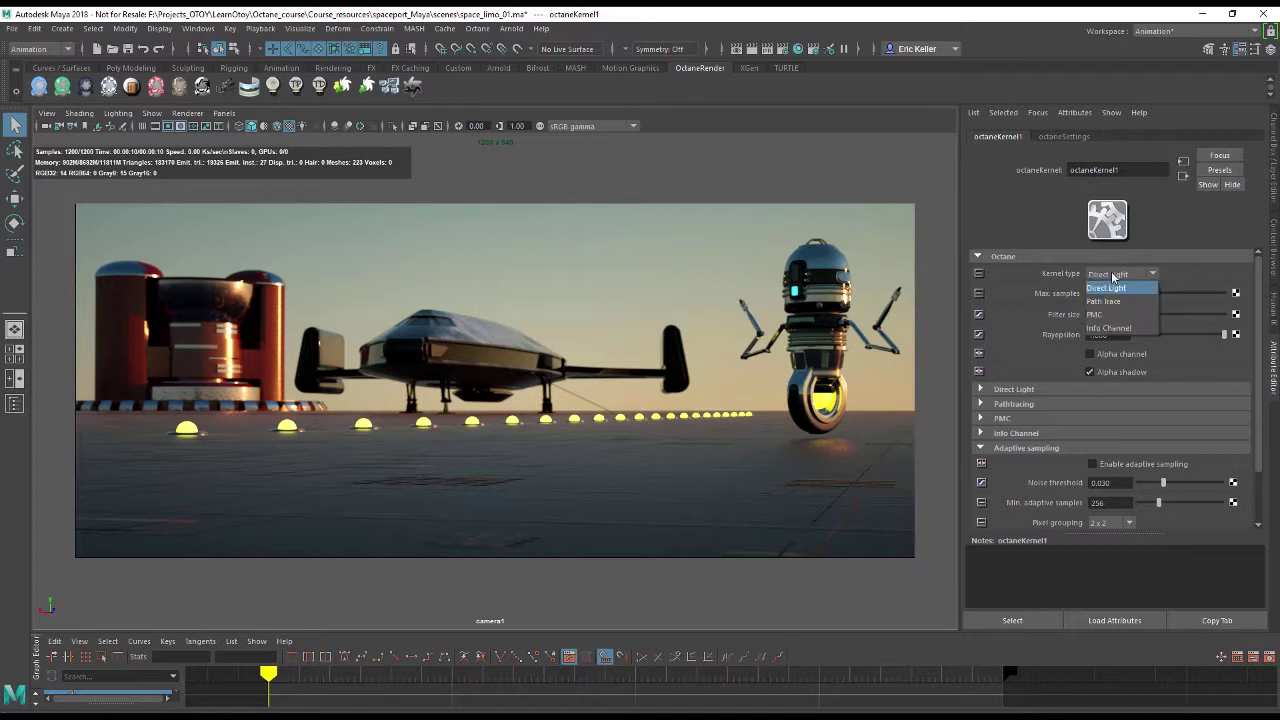
{"action": "left_click", "coordinate": [1104, 301]}
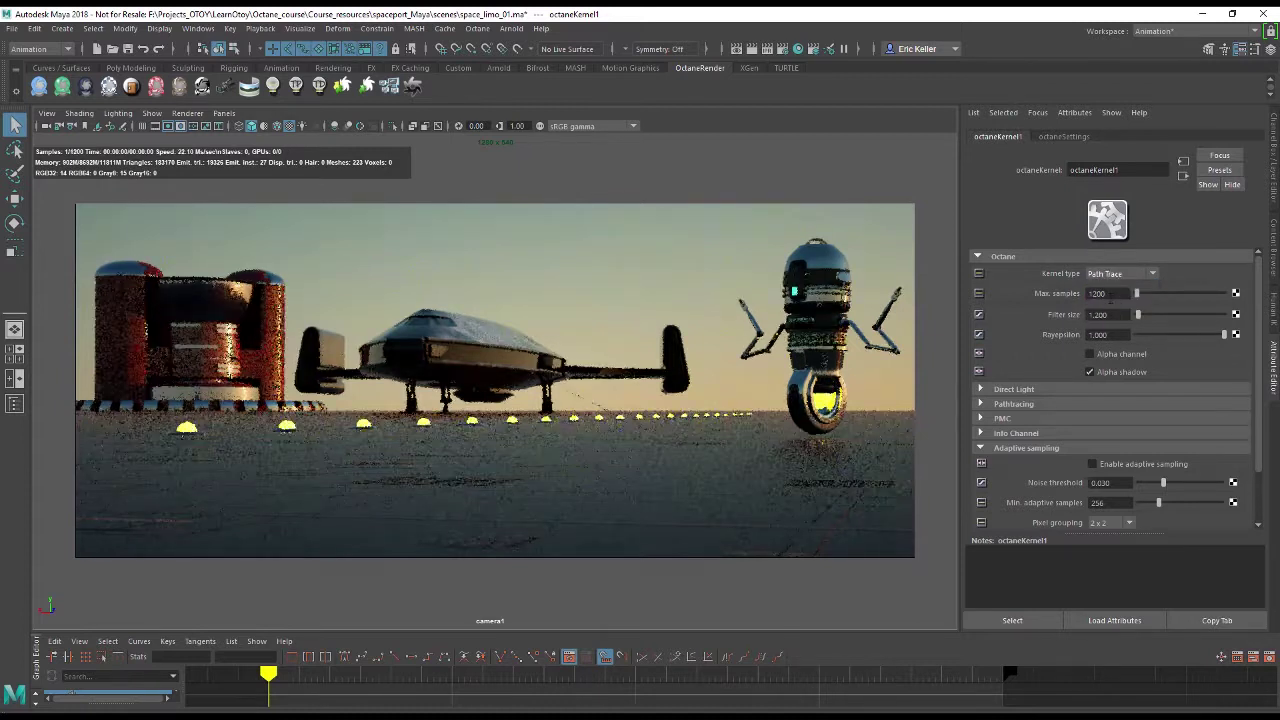
{"action": "left_click", "coordinate": [1112, 274]}
{"action": "left_click", "coordinate": [1106, 314]}
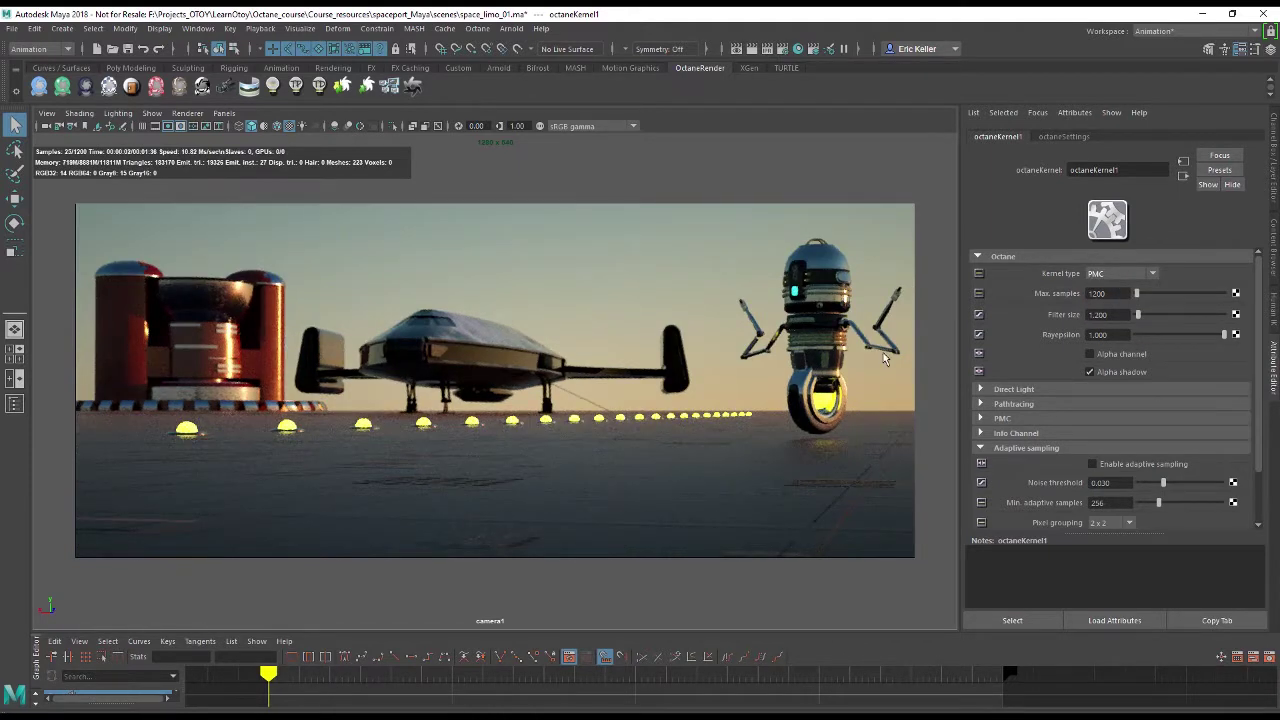
{"action": "left_click", "coordinate": [1118, 276]}
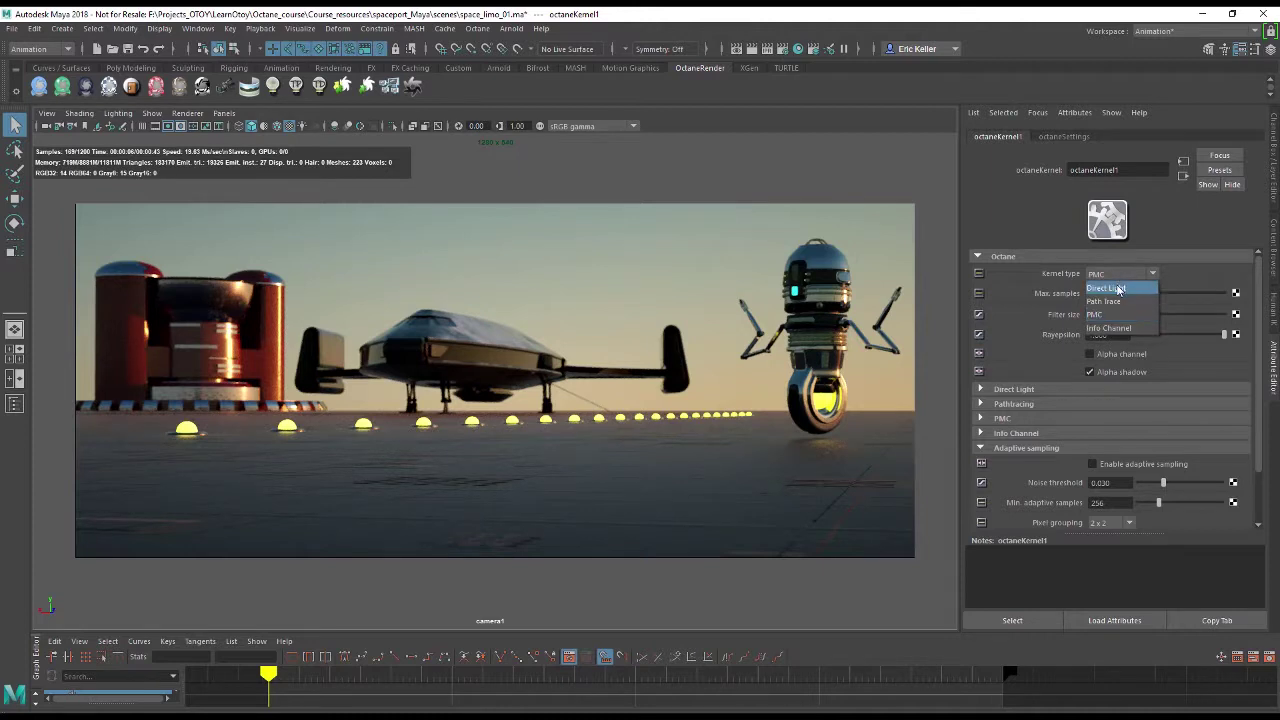
{"action": "left_click", "coordinate": [1112, 288]}
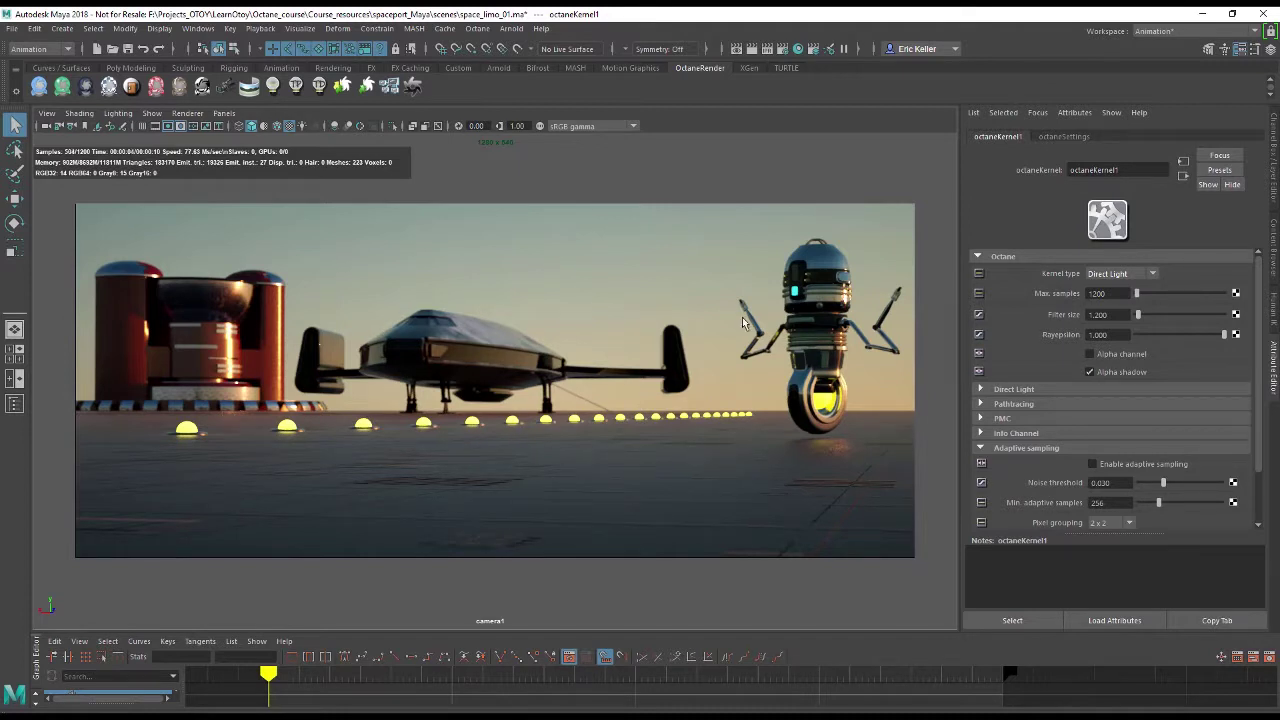
- Repeat the comparison with Path Trace, then PMC, ending again on Direct Light
{"action": "left_click", "coordinate": [1113, 274]}
{"action": "left_click", "coordinate": [1104, 302]}
{"action": "left_click", "coordinate": [1118, 274]}
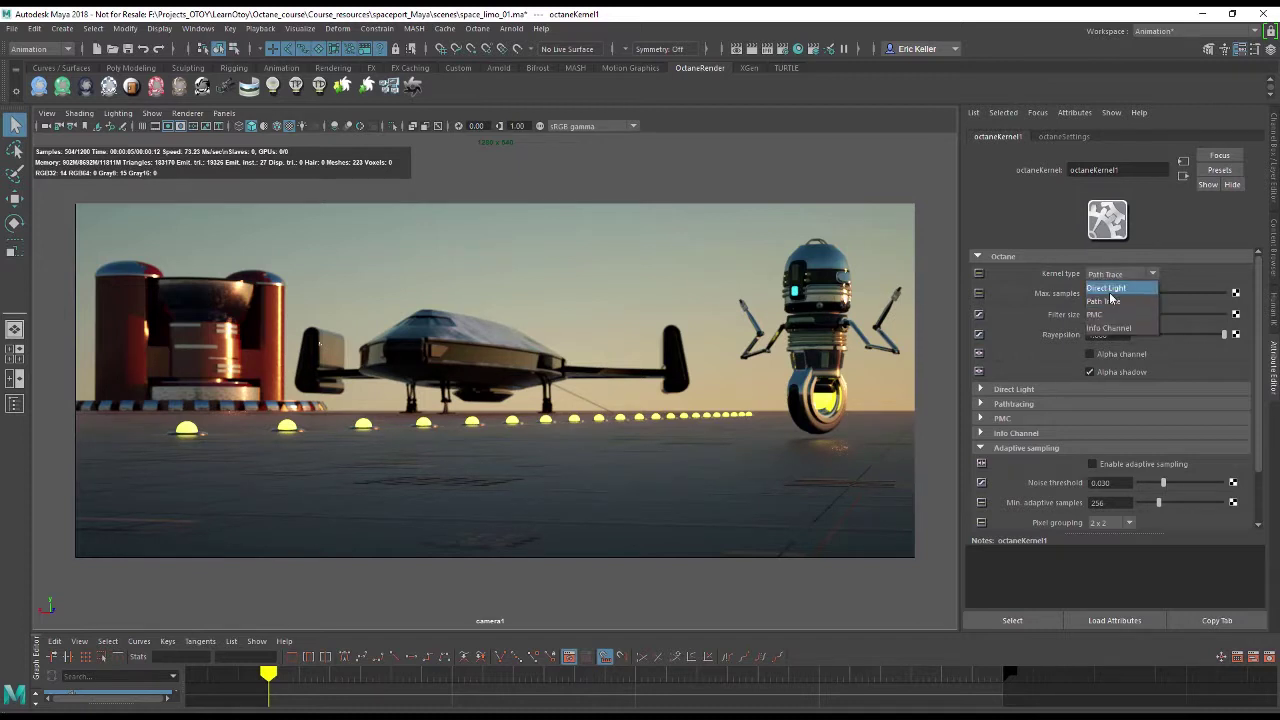
{"action": "left_click", "coordinate": [1108, 314]}
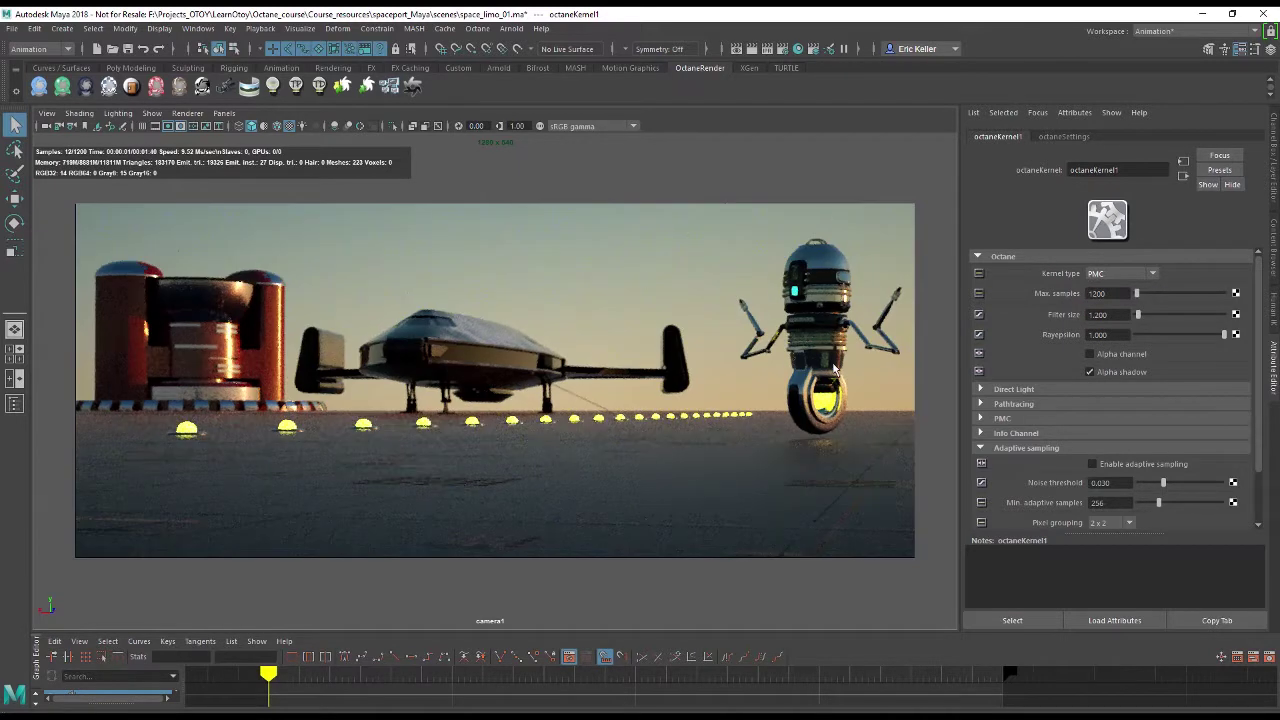
{"action": "left_click", "coordinate": [1116, 277]}
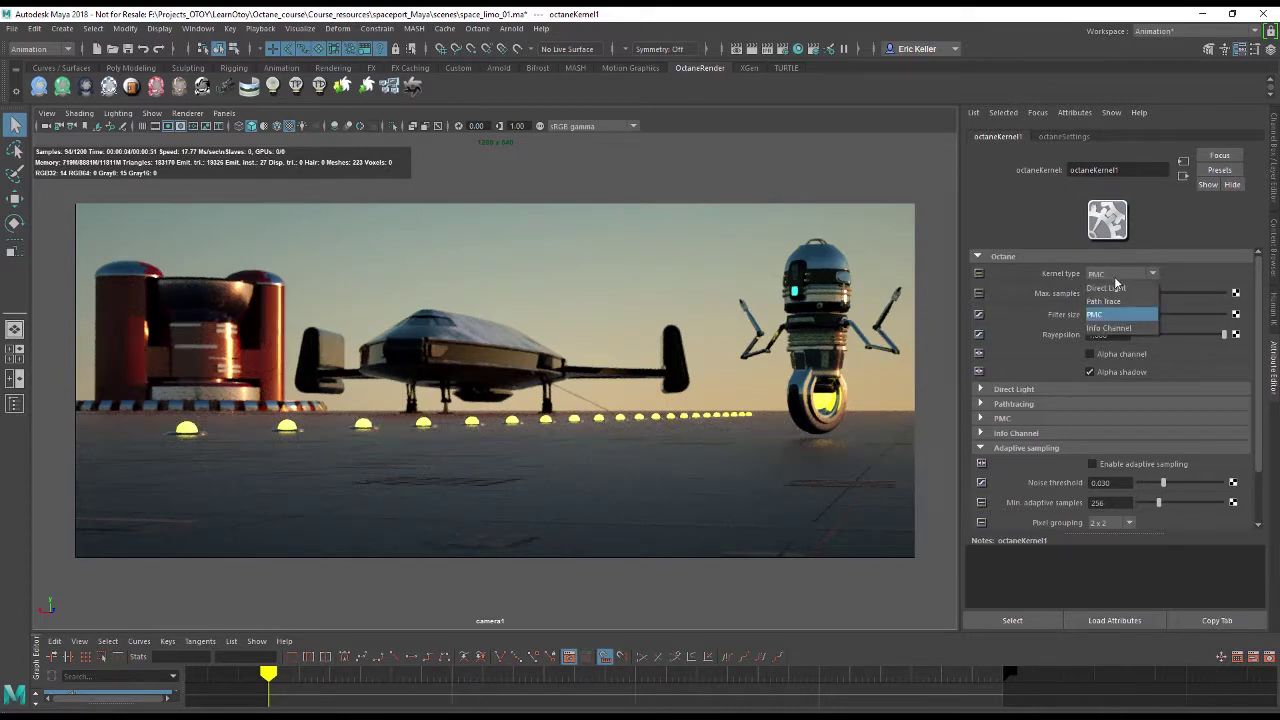
{"action": "left_click", "coordinate": [1107, 289]}
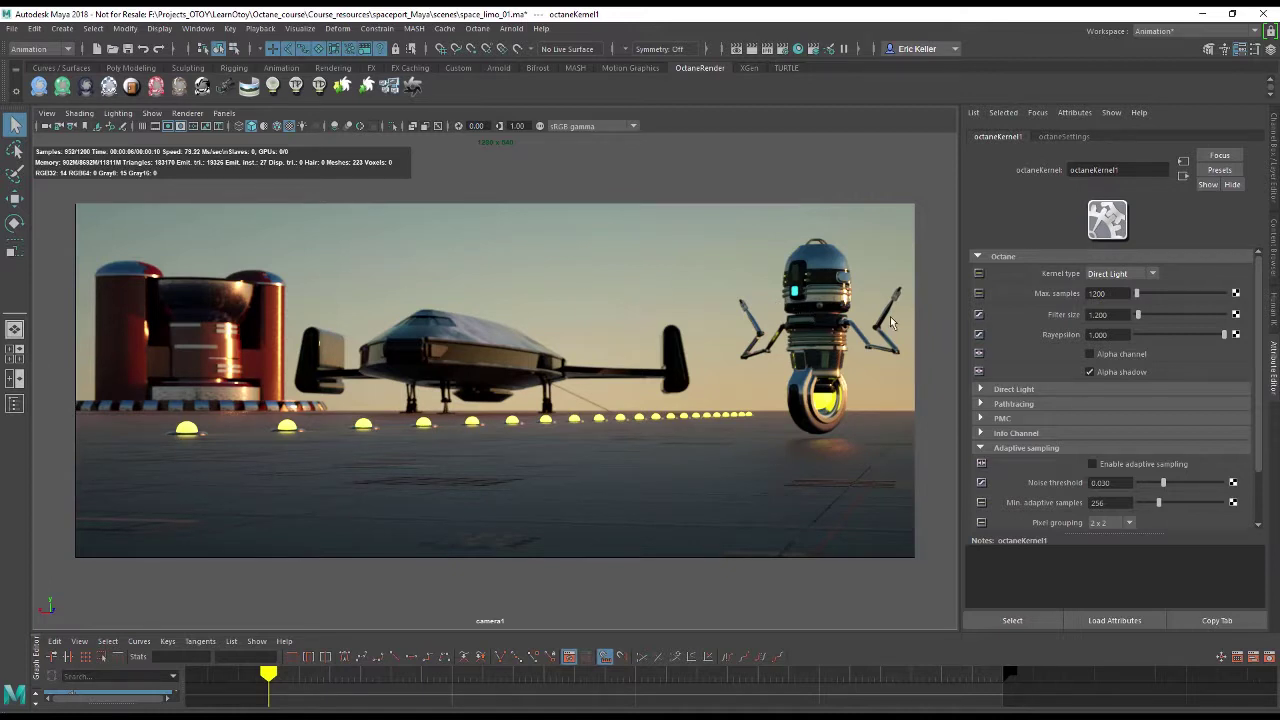
- Switch the kernel type to Path Trace, PMC, Info Channel wireframe, and finally Direct Light
{"action": "left_click", "coordinate": [1110, 274]}
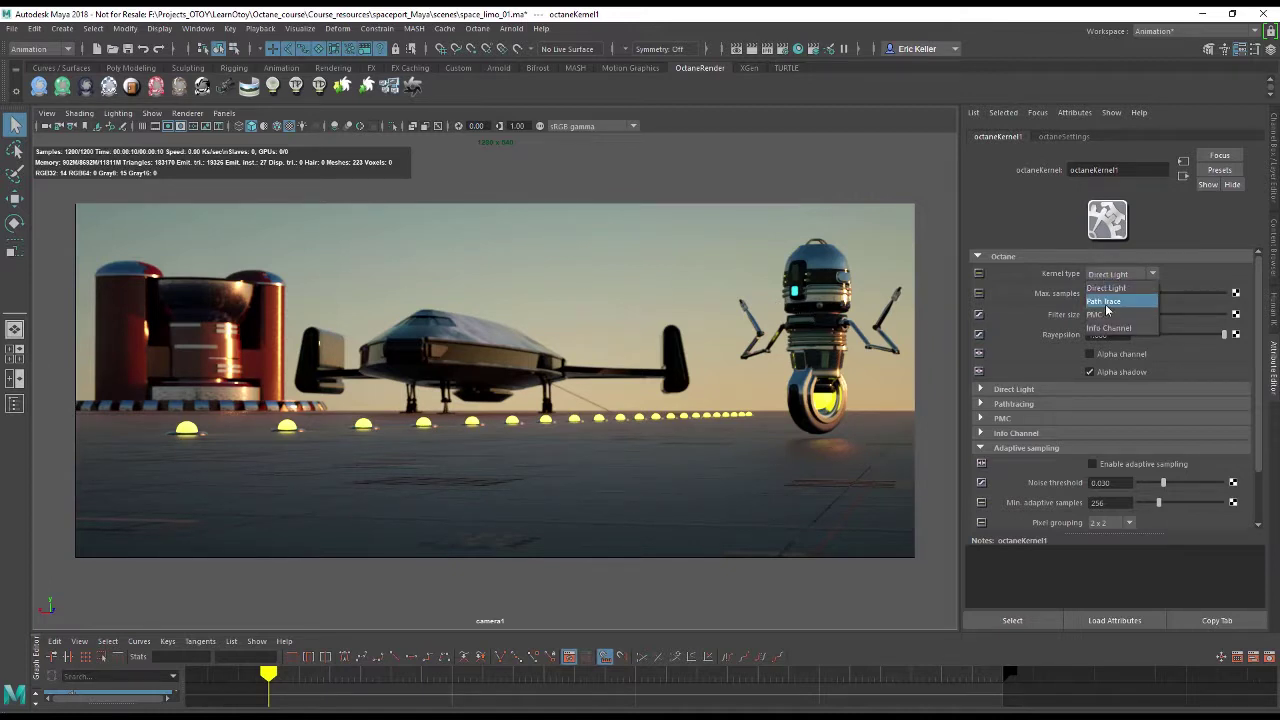
{"action": "left_click", "coordinate": [1106, 303]}
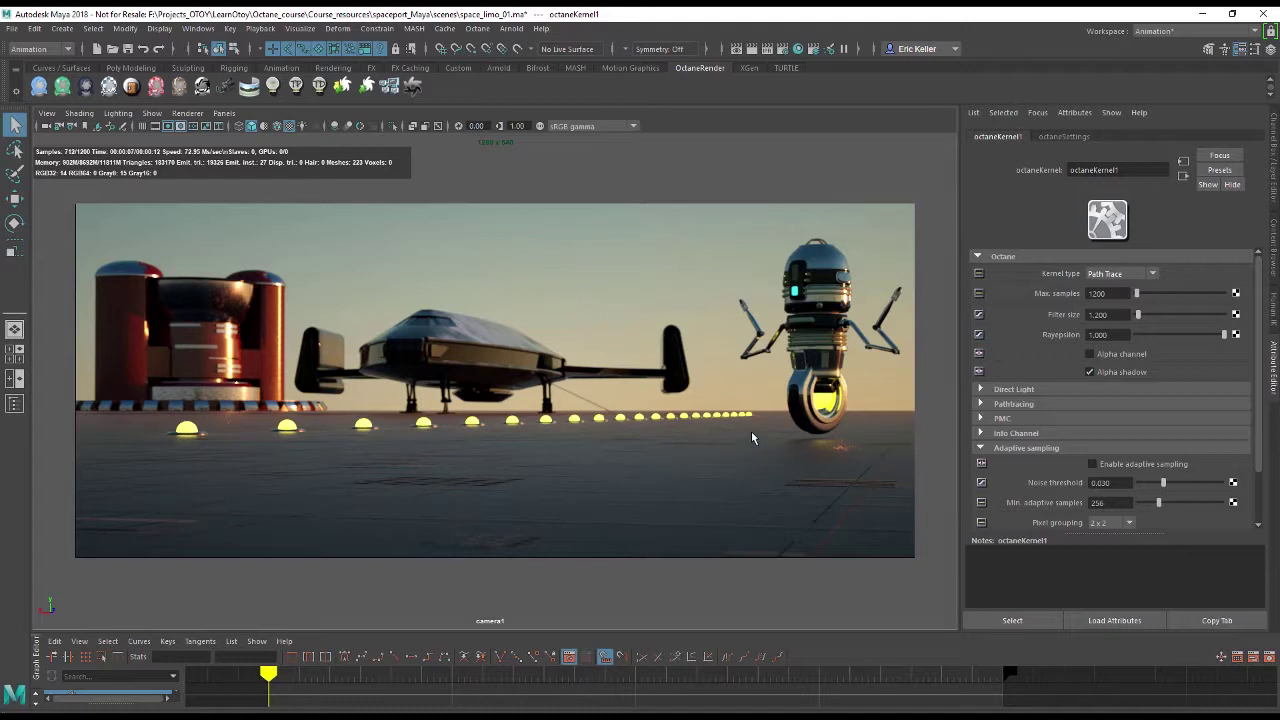
{"action": "left_click", "coordinate": [1128, 275]}
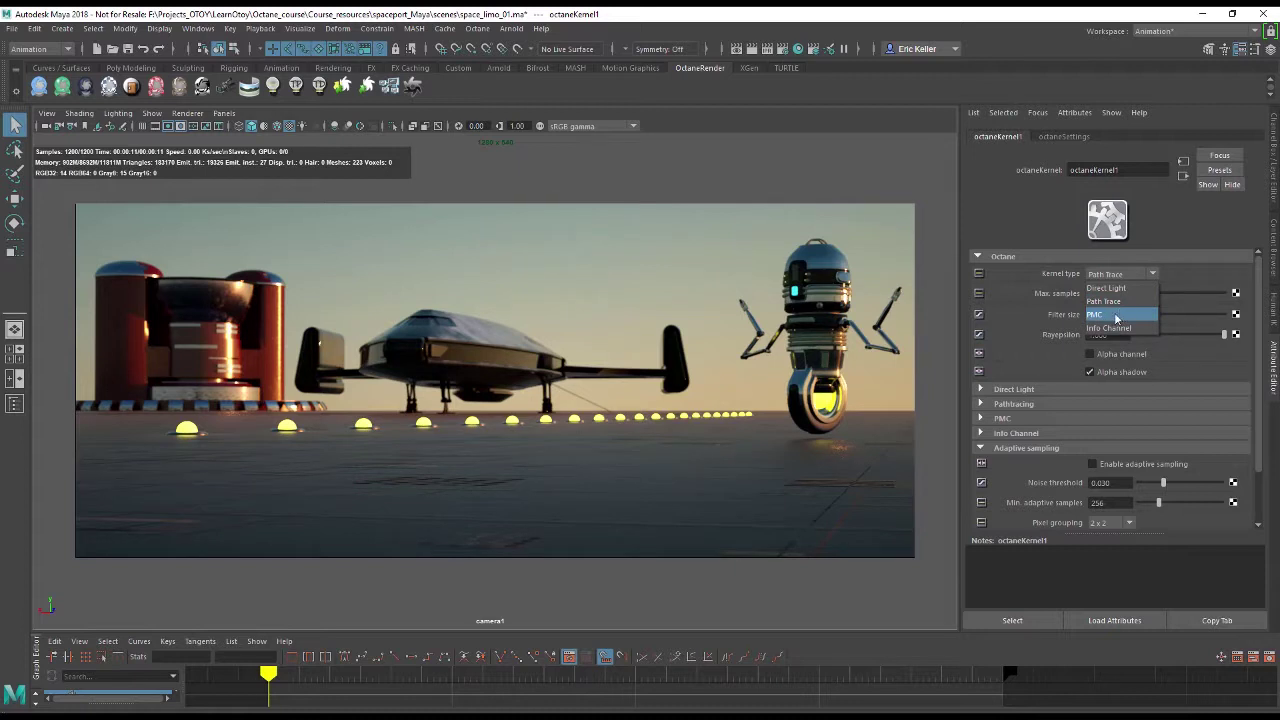
{"action": "left_click", "coordinate": [1116, 316]}
{"action": "left_click", "coordinate": [1120, 274]}
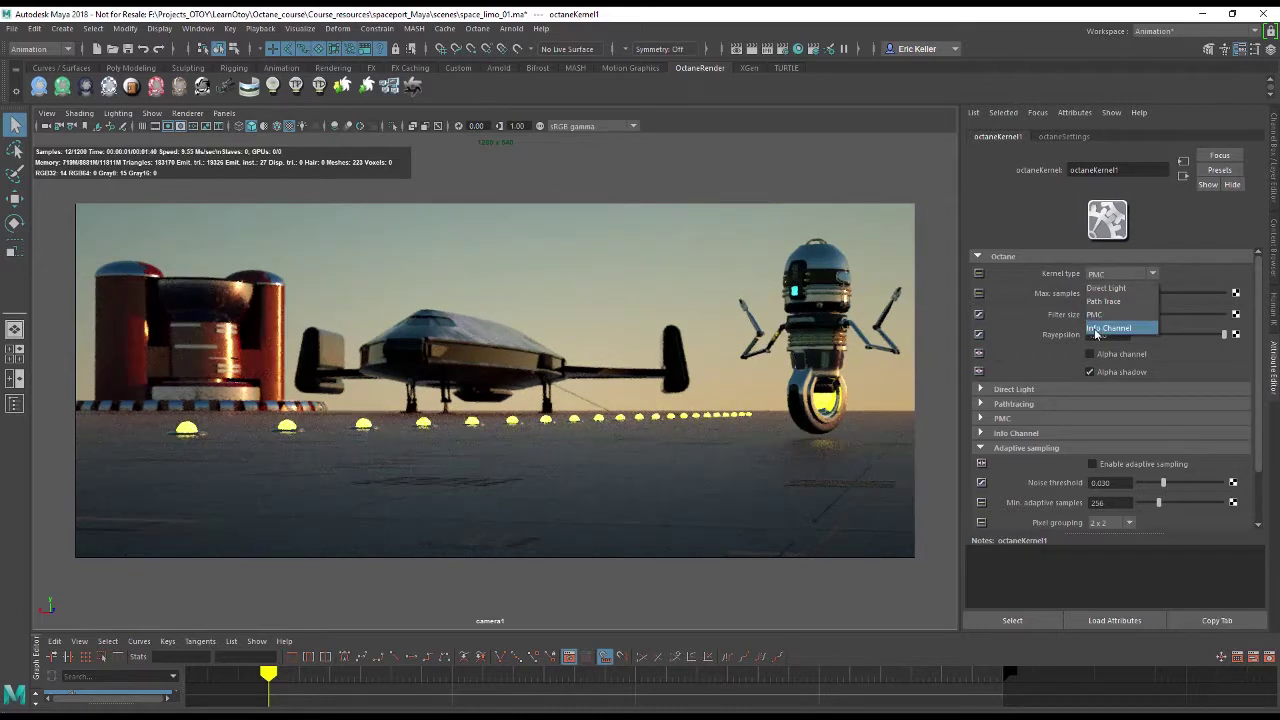
{"action": "left_click", "coordinate": [1110, 329]}
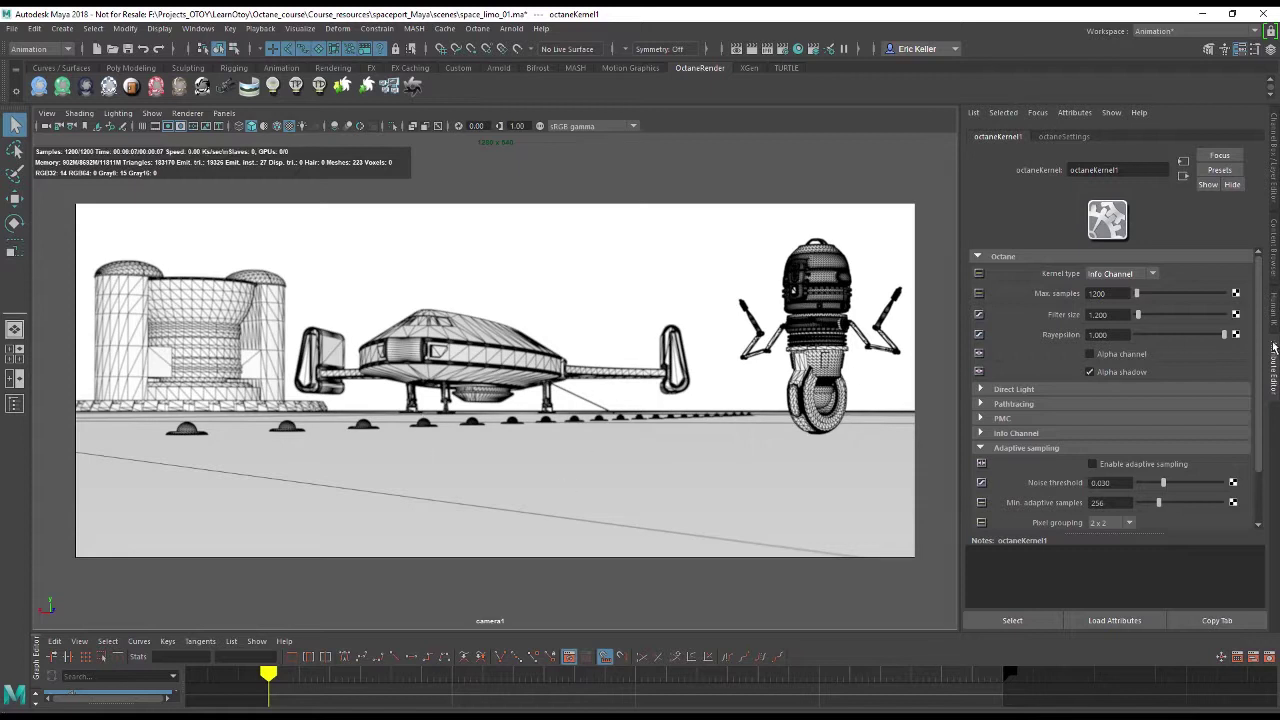
{"action": "left_click", "coordinate": [1110, 274]}
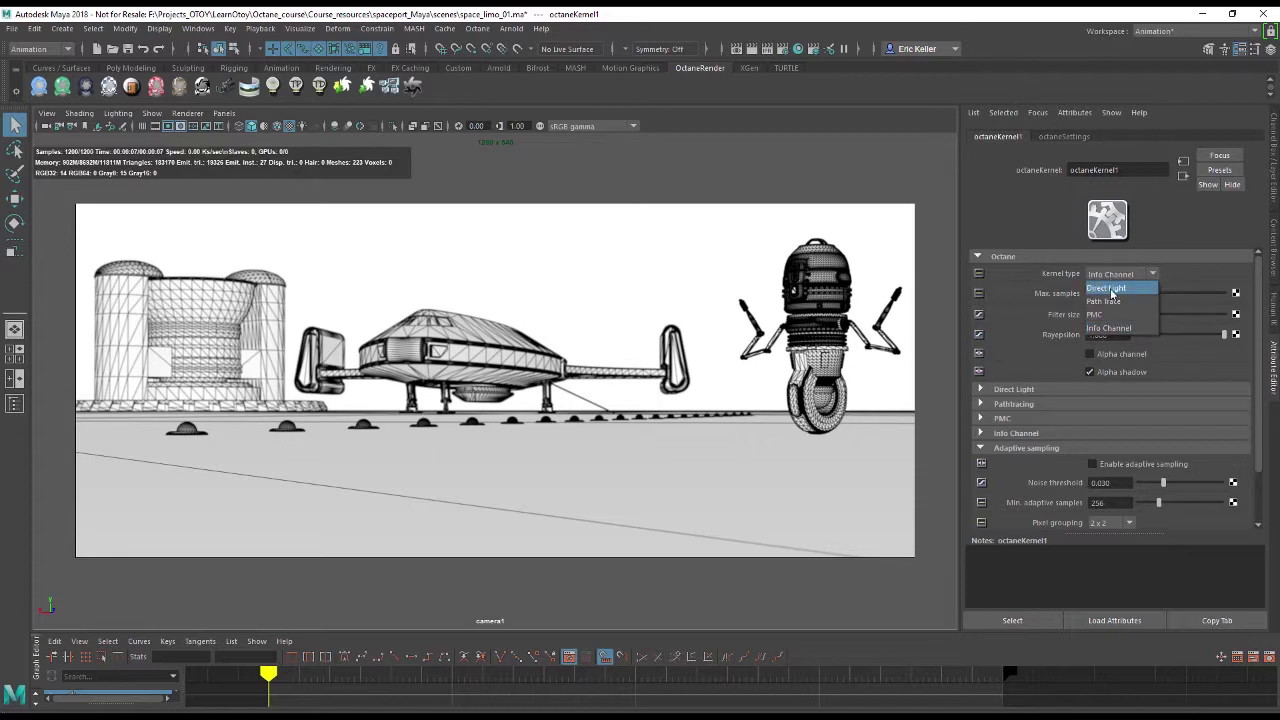
{"action": "left_click", "coordinate": [1107, 288]}
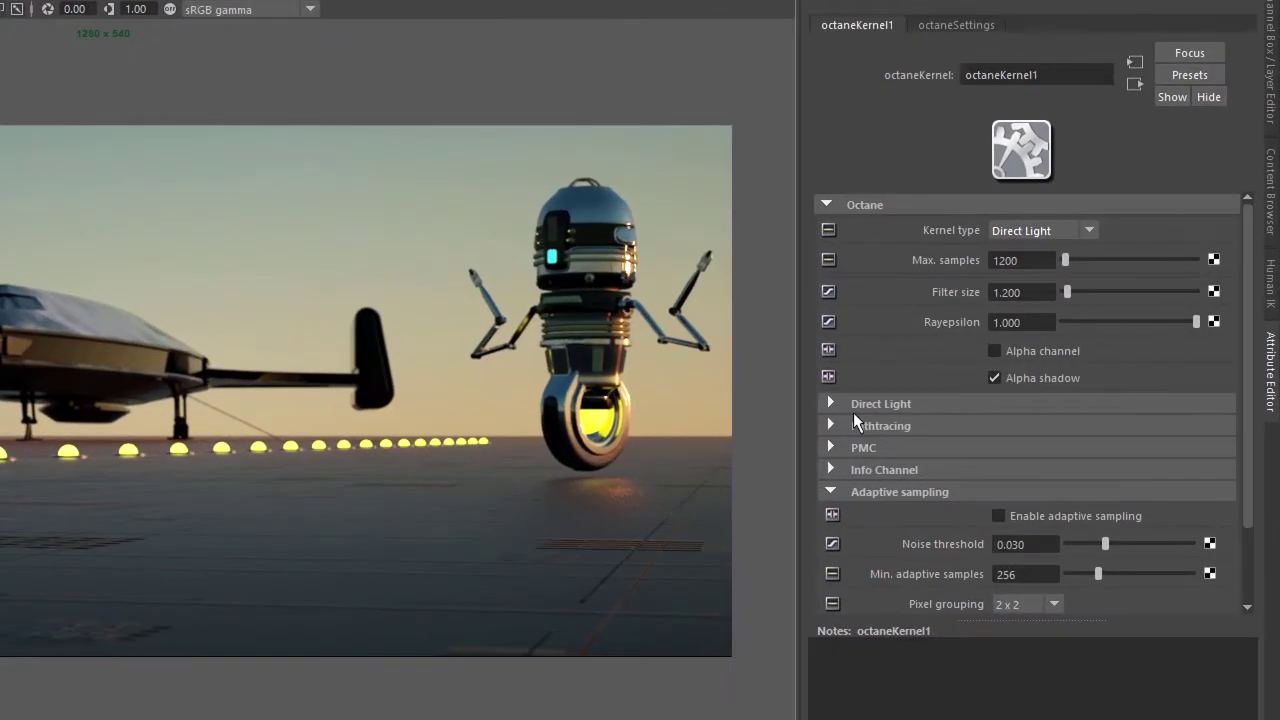
- Peek at the Direct Light and Pathtracing sections, keeping Direct Light as the kernel and its settings expanded
{"action": "left_click", "coordinate": [828, 403]}
{"action": "left_click", "coordinate": [827, 403]}
{"action": "left_click", "coordinate": [830, 422]}
{"action": "left_click", "coordinate": [830, 422]}
{"action": "left_click", "coordinate": [1045, 231]}
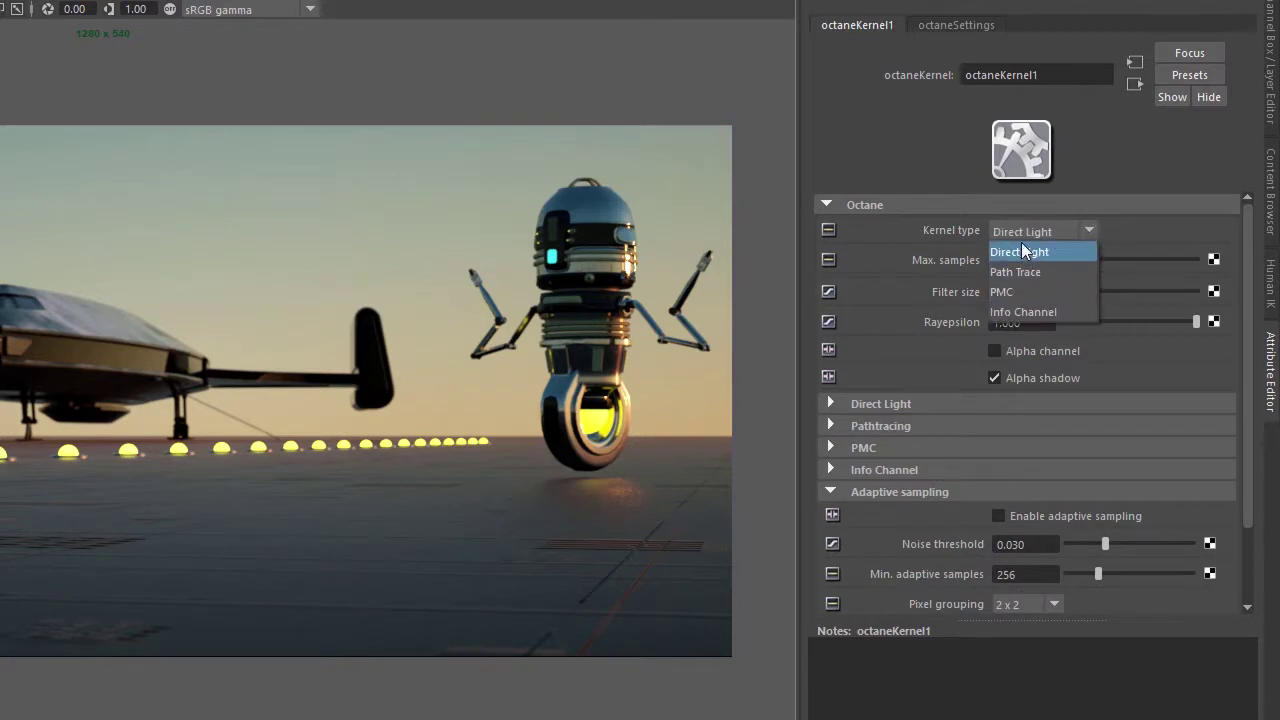
{"action": "left_click", "coordinate": [1025, 228]}
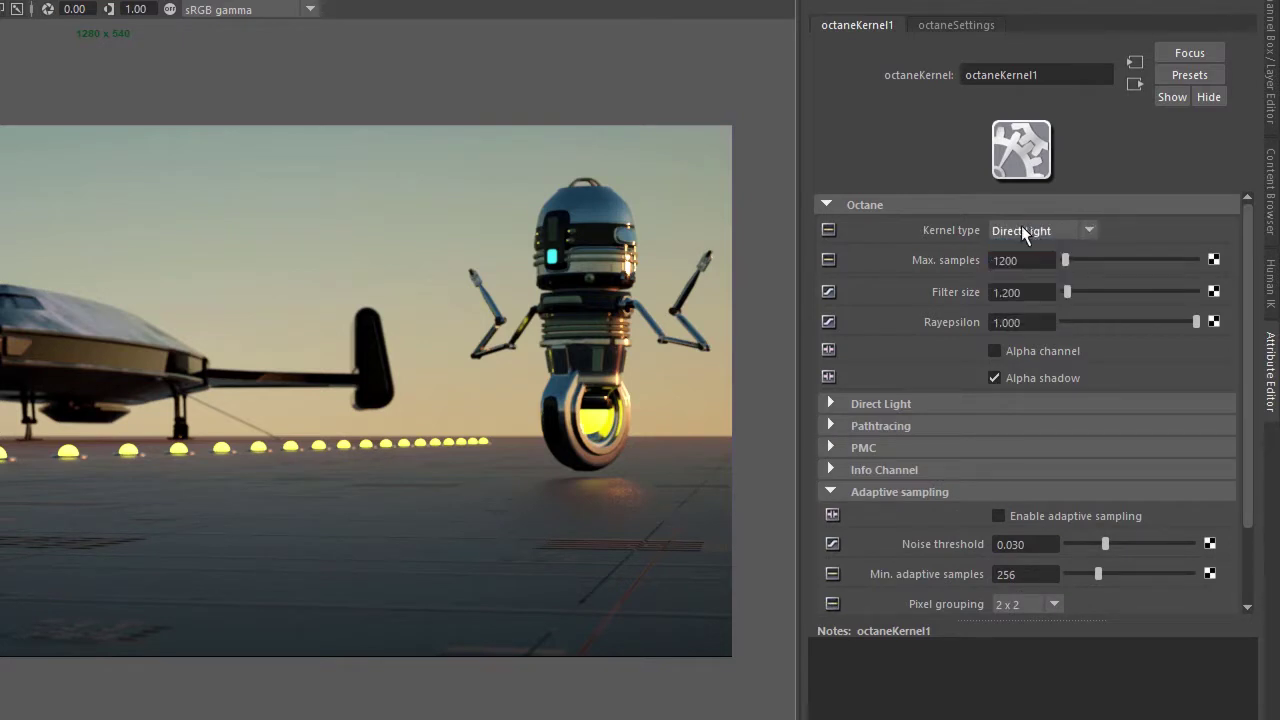
{"action": "left_click", "coordinate": [833, 401]}
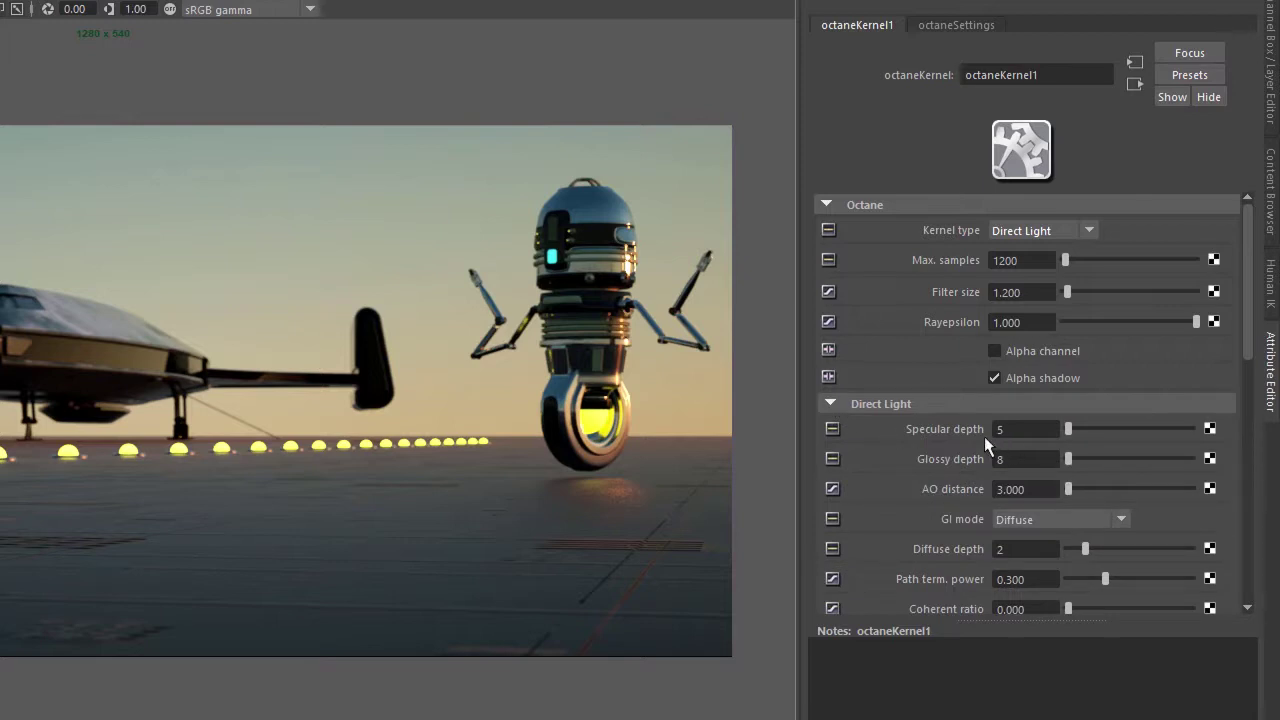
{"action": "left_click_drag", "start_coordinate": [1247, 346], "coordinate": [1246, 415]}
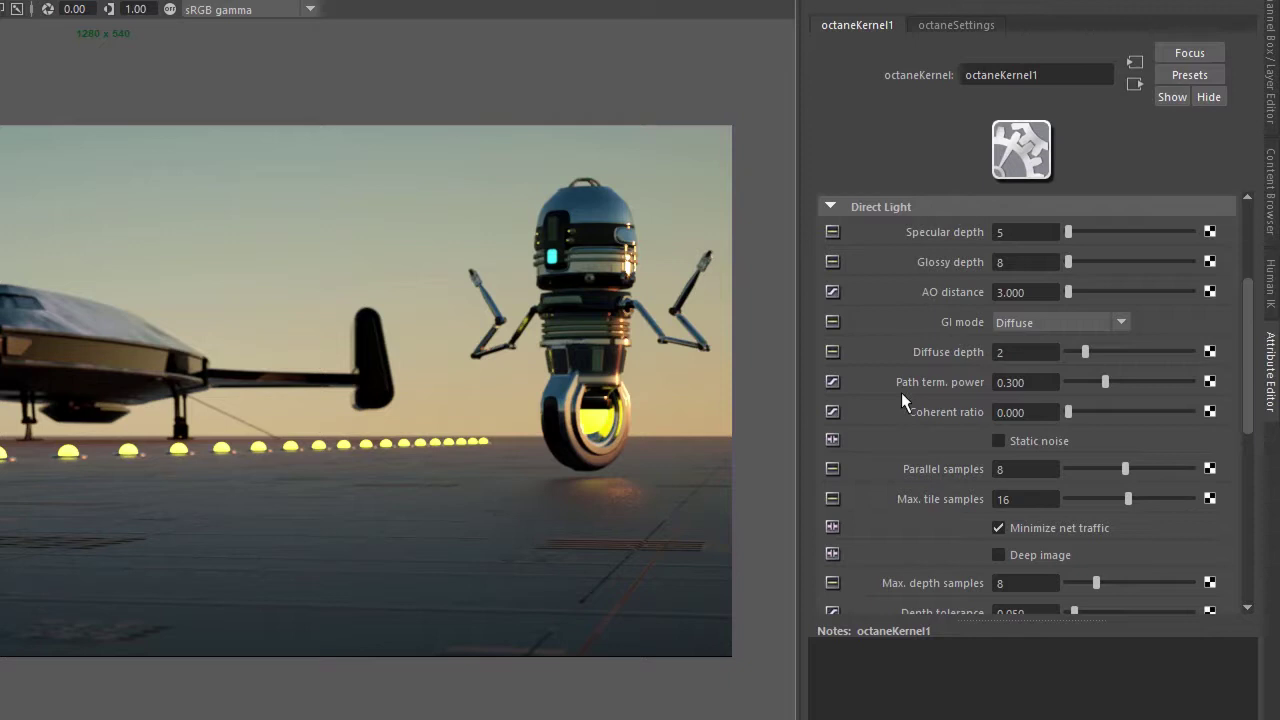
- Try Ambient occlusion as the GI mode, then set GI mode back to Diffuse
{"action": "left_click", "coordinate": [1067, 319]}
{"action": "left_click", "coordinate": [1064, 365]}
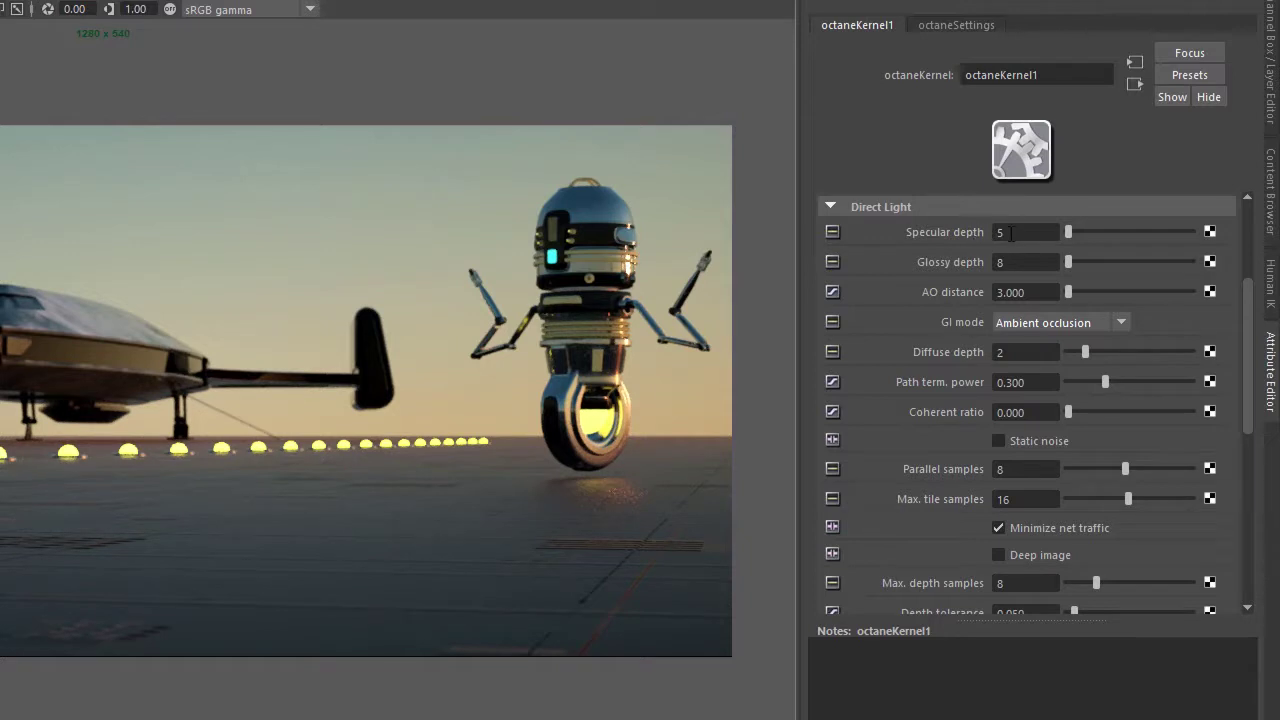
{"action": "left_click", "coordinate": [1056, 322]}
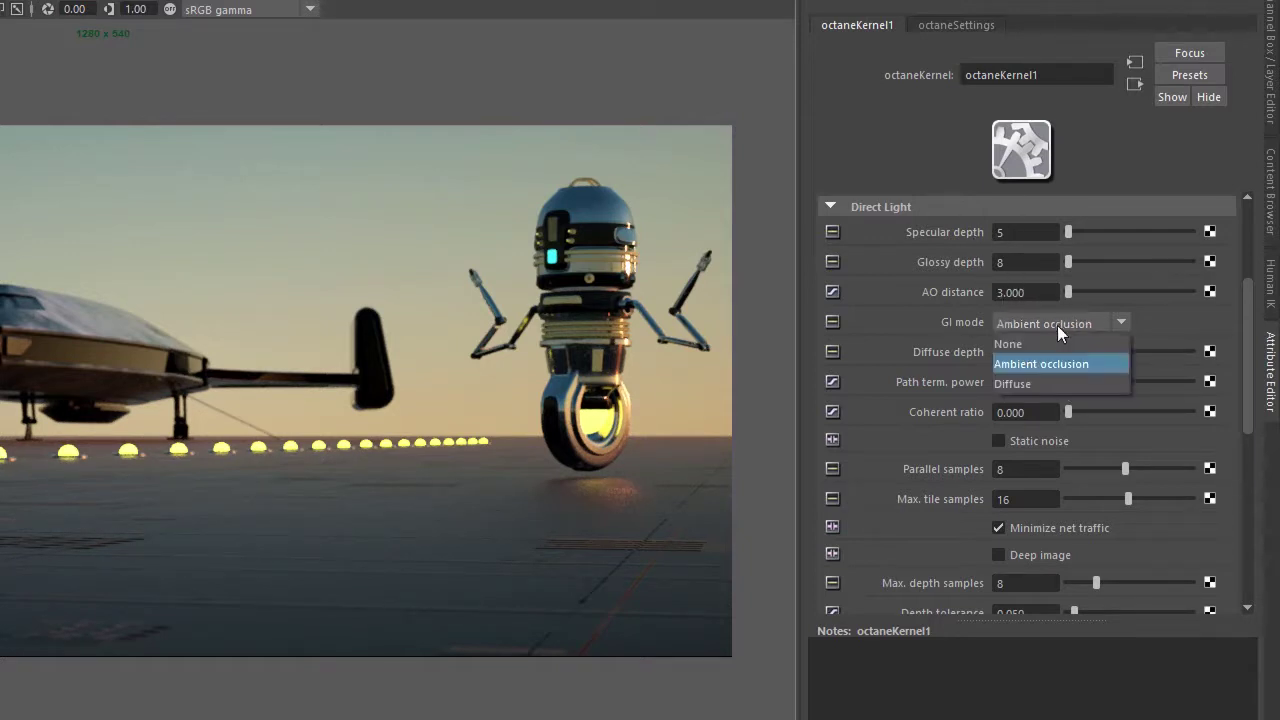
{"action": "left_click", "coordinate": [1058, 378]}
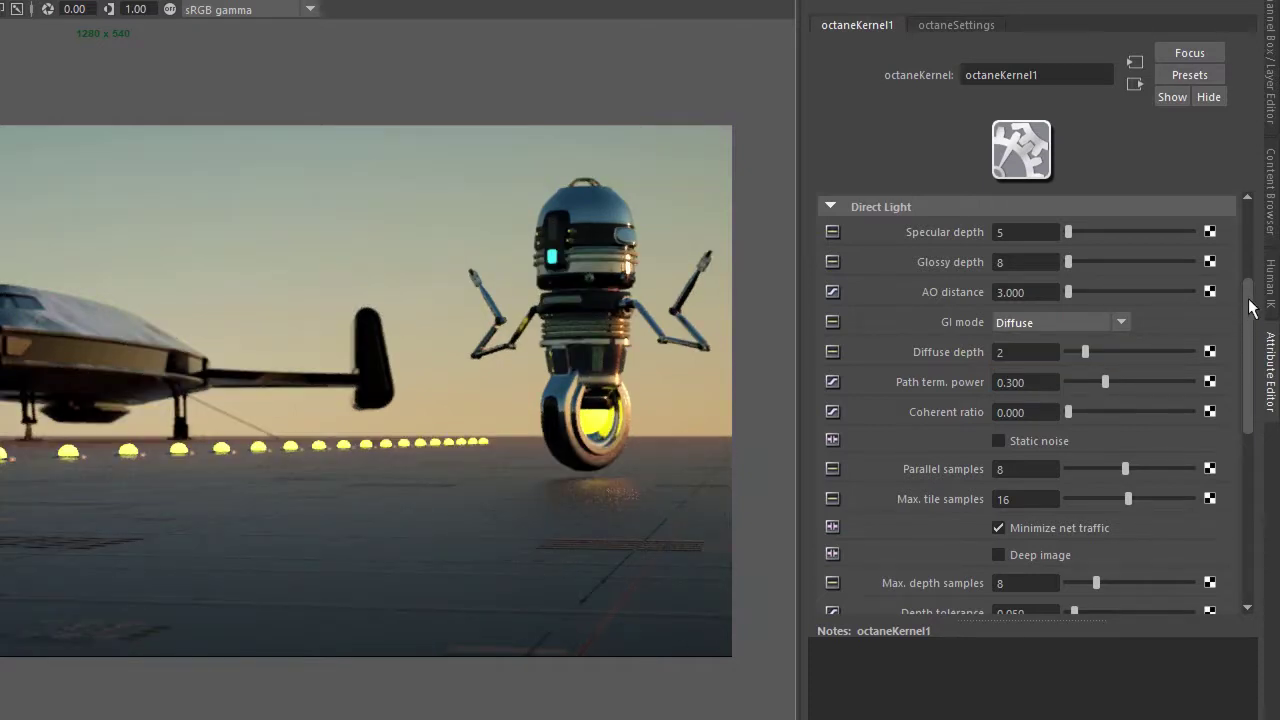
{"action": "left_click_drag", "start_coordinate": [1245, 314], "coordinate": [1241, 232]}
- Set the kernel type to Path Trace, briefly passing through PMC
{"action": "left_click", "coordinate": [1047, 232]}
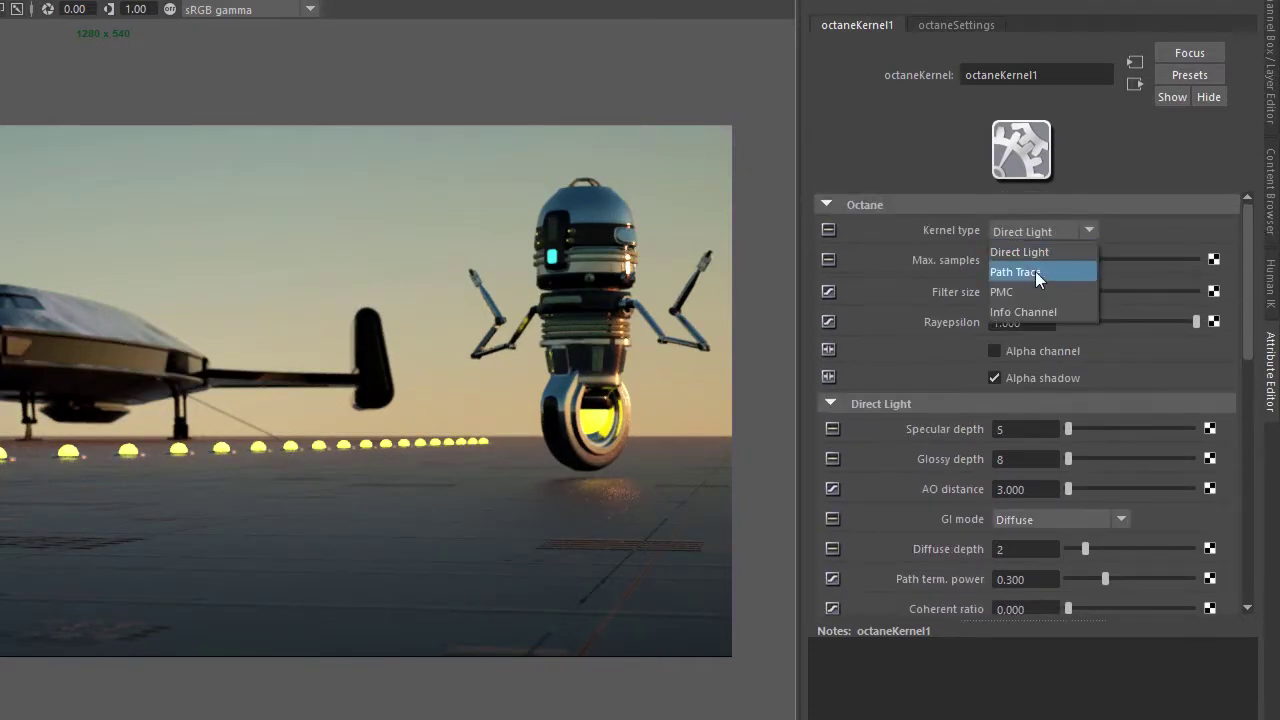
{"action": "left_click", "coordinate": [1030, 291]}
{"action": "left_click", "coordinate": [1032, 232]}
{"action": "left_click", "coordinate": [1034, 272]}
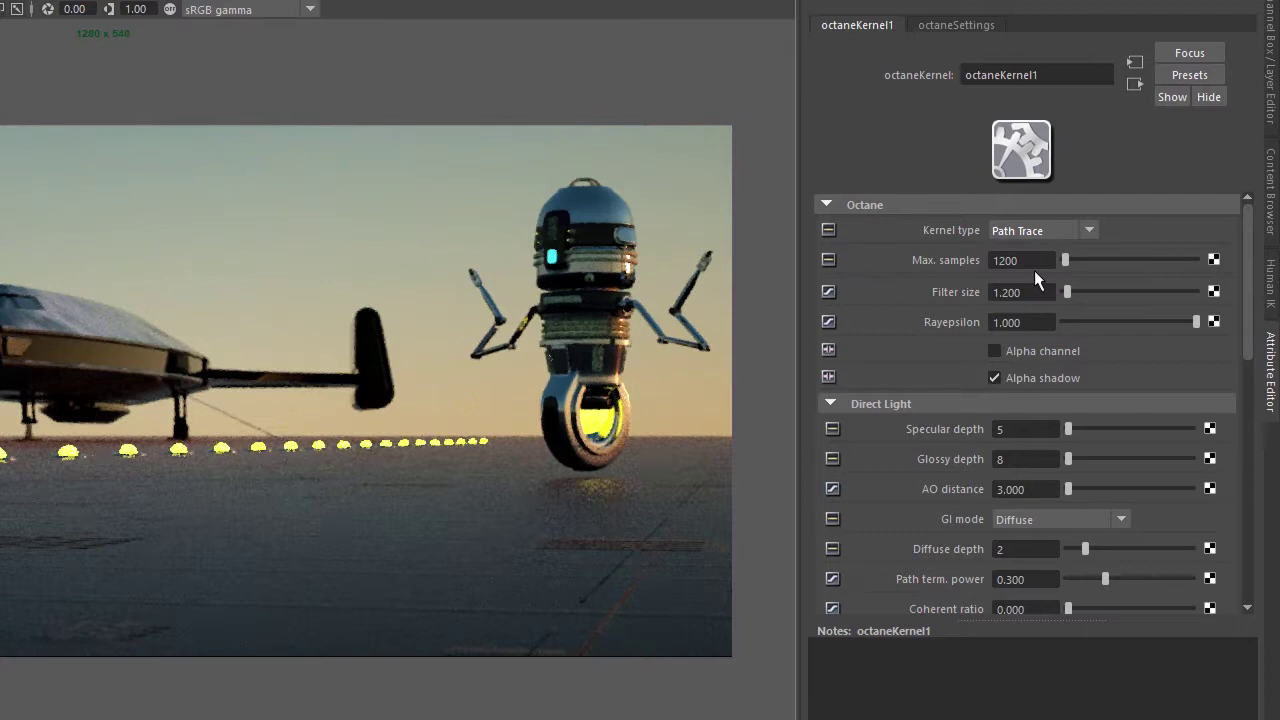
- Fold the Direct Light settings and review the Pathtracing section before collapsing it
{"action": "left_click", "coordinate": [830, 403]}
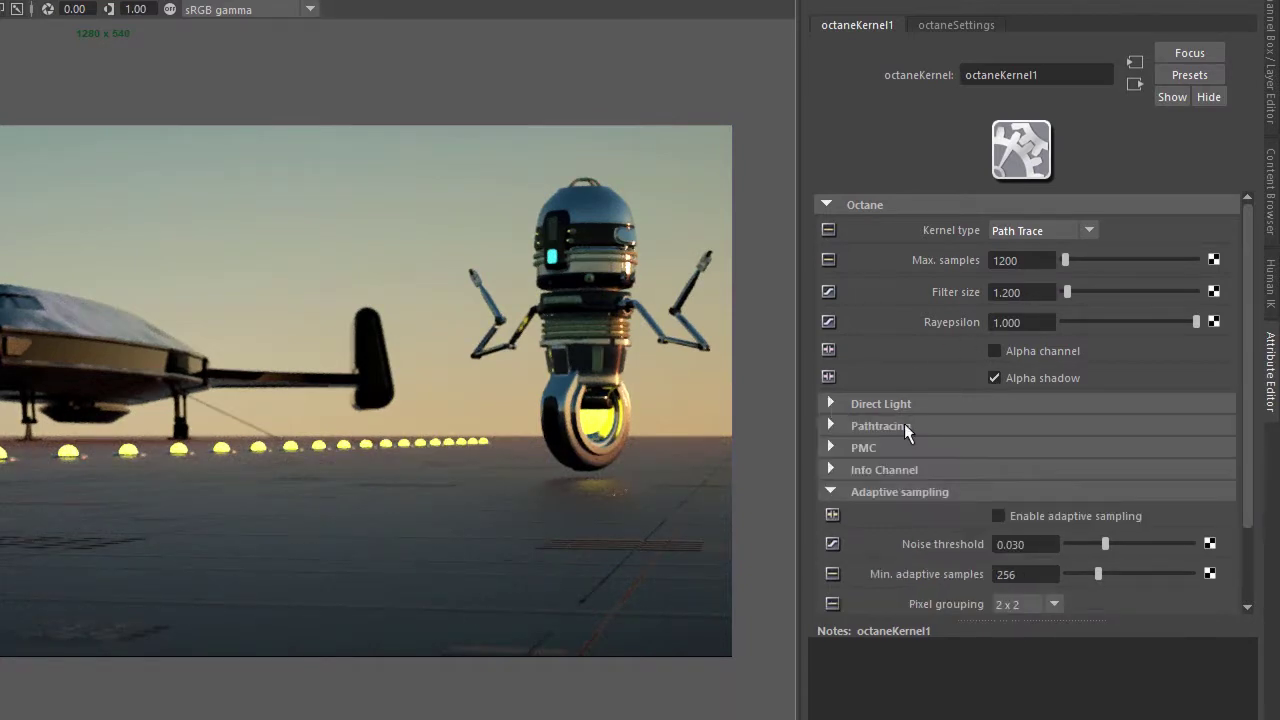
{"action": "left_click", "coordinate": [829, 425]}
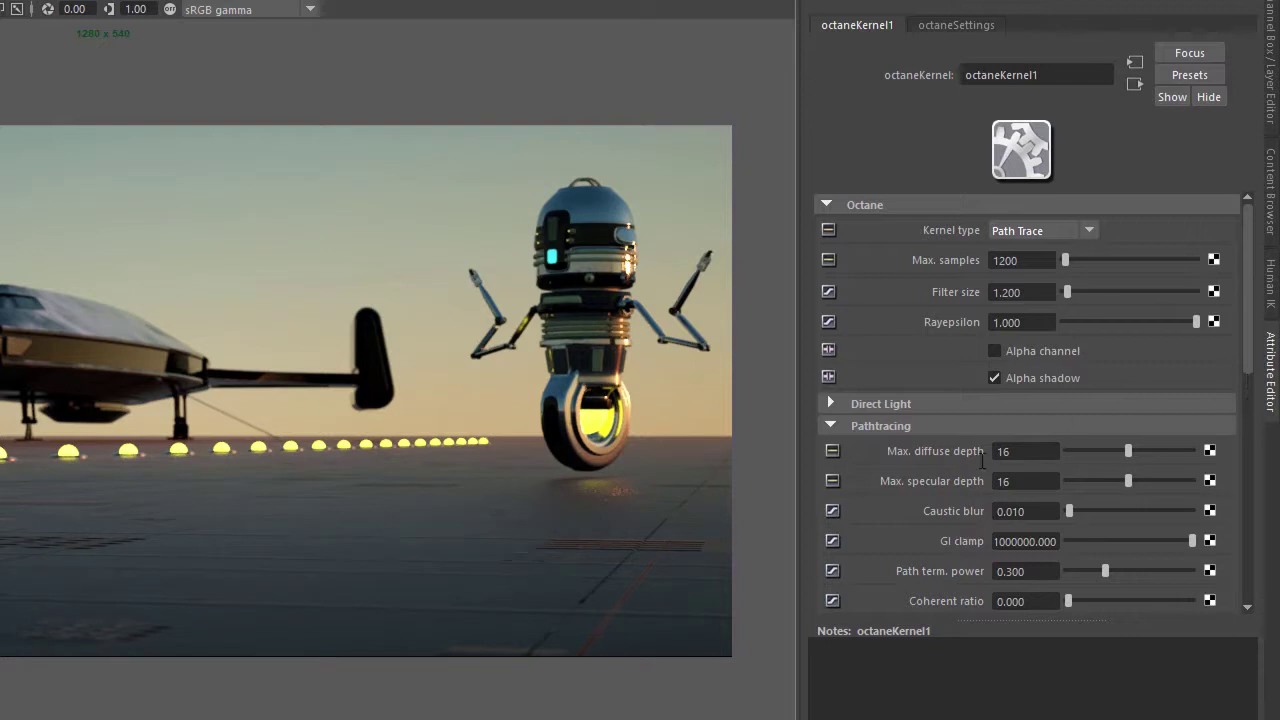
{"action": "mouse_move", "coordinate": [1248, 337]}
{"action": "left_mouse_down"}
{"action": "mouse_move", "coordinate": [1245, 460]}
{"action": "mouse_move", "coordinate": [1237, 327]}
{"action": "left_mouse_up"}
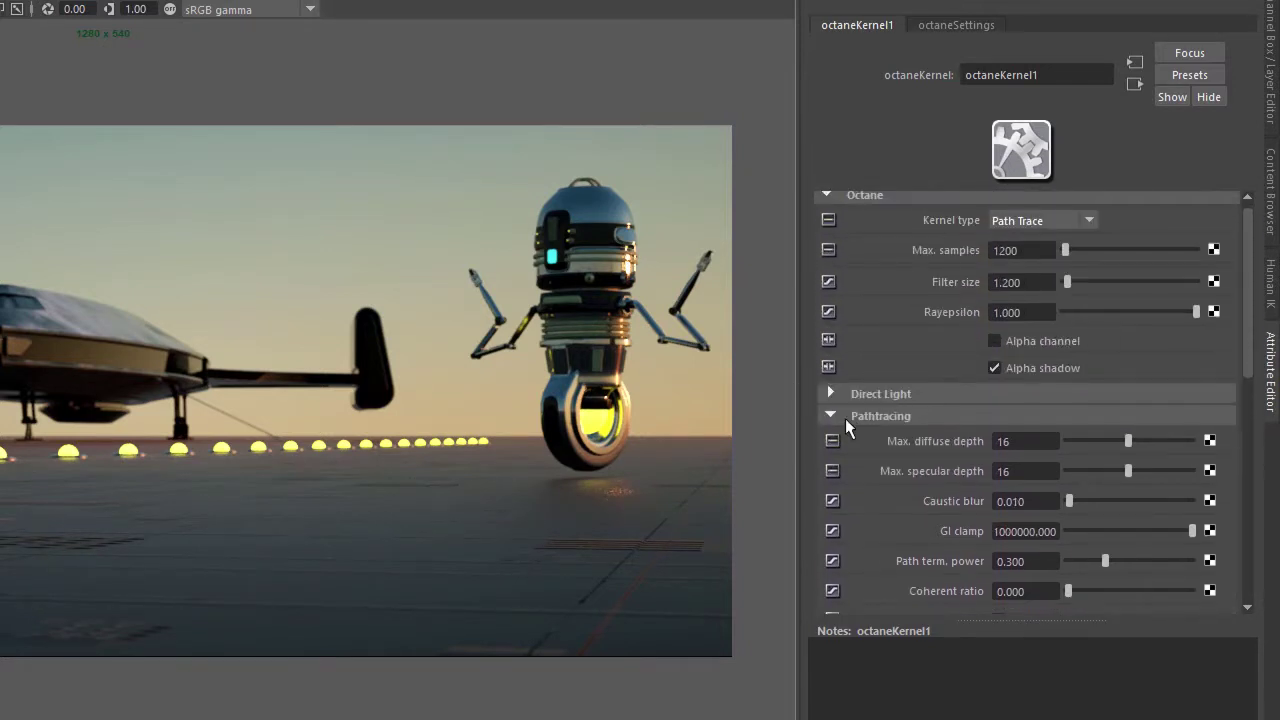
{"action": "left_click", "coordinate": [832, 414]}
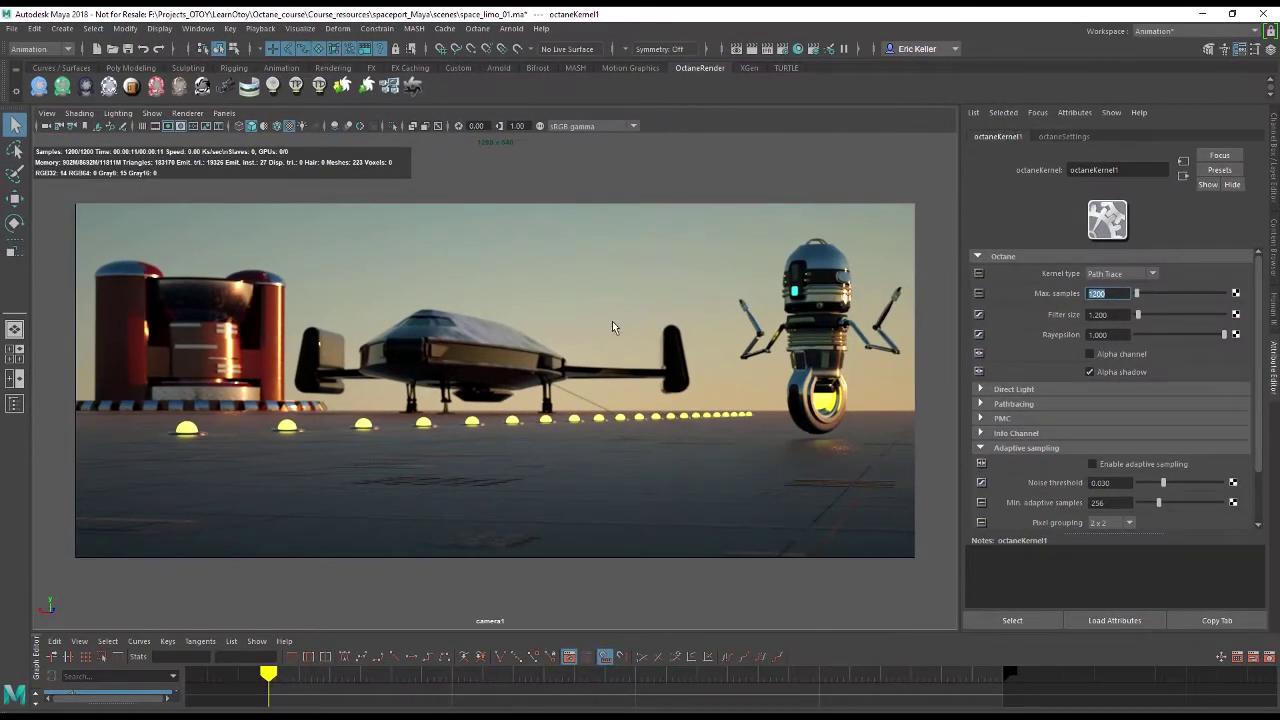
- Restart the render, try 5200 max samples, then restore Max. samples to 1200
{"action": "key", "text": "Return"}
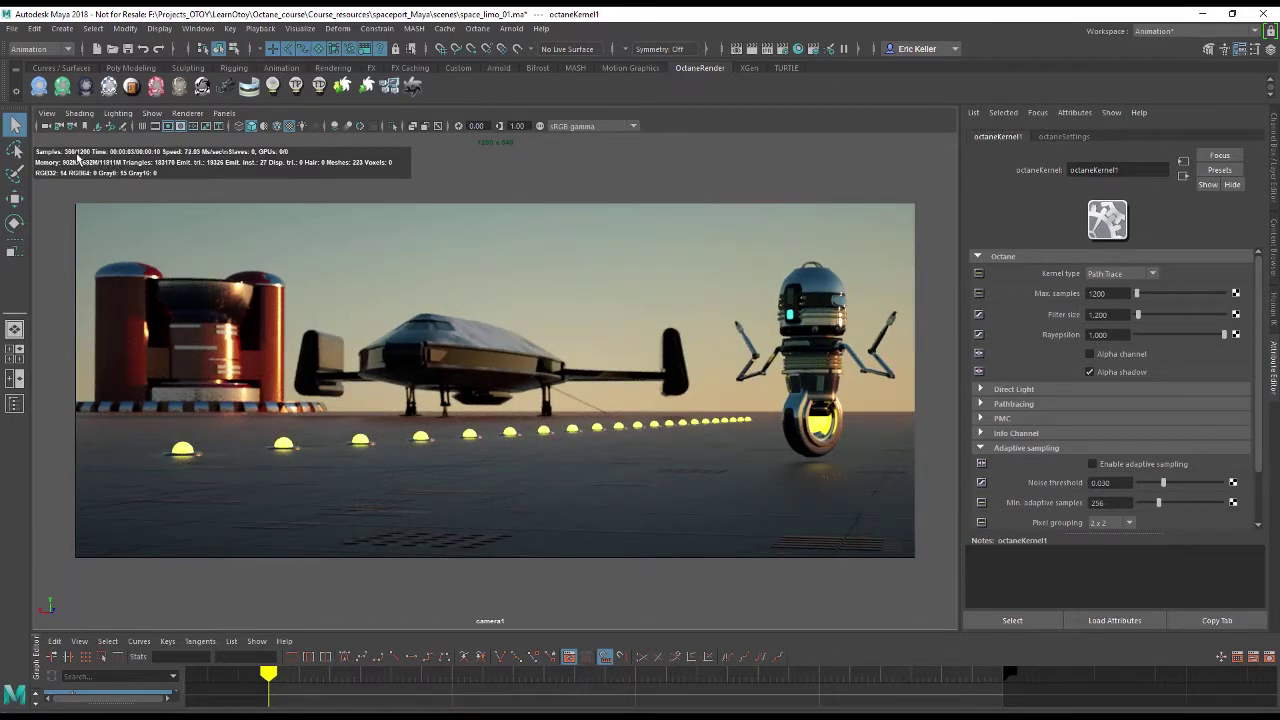
{"action": "double_click", "coordinate": [1113, 295]}
{"action": "type", "text": "5200"}
{"action": "key", "text": "Return"}
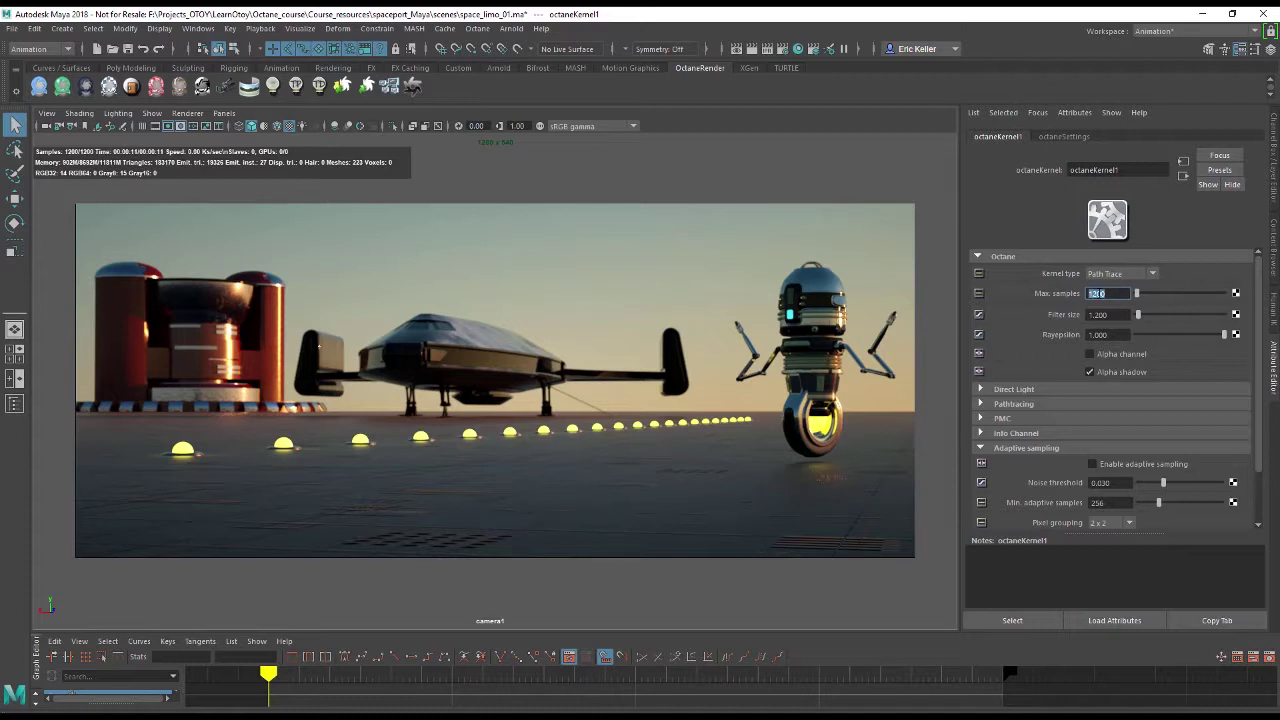
{"action": "type", "text": "1200"}
{"action": "key", "text": "Return"}
{"action": "left_click", "coordinate": [982, 404]}
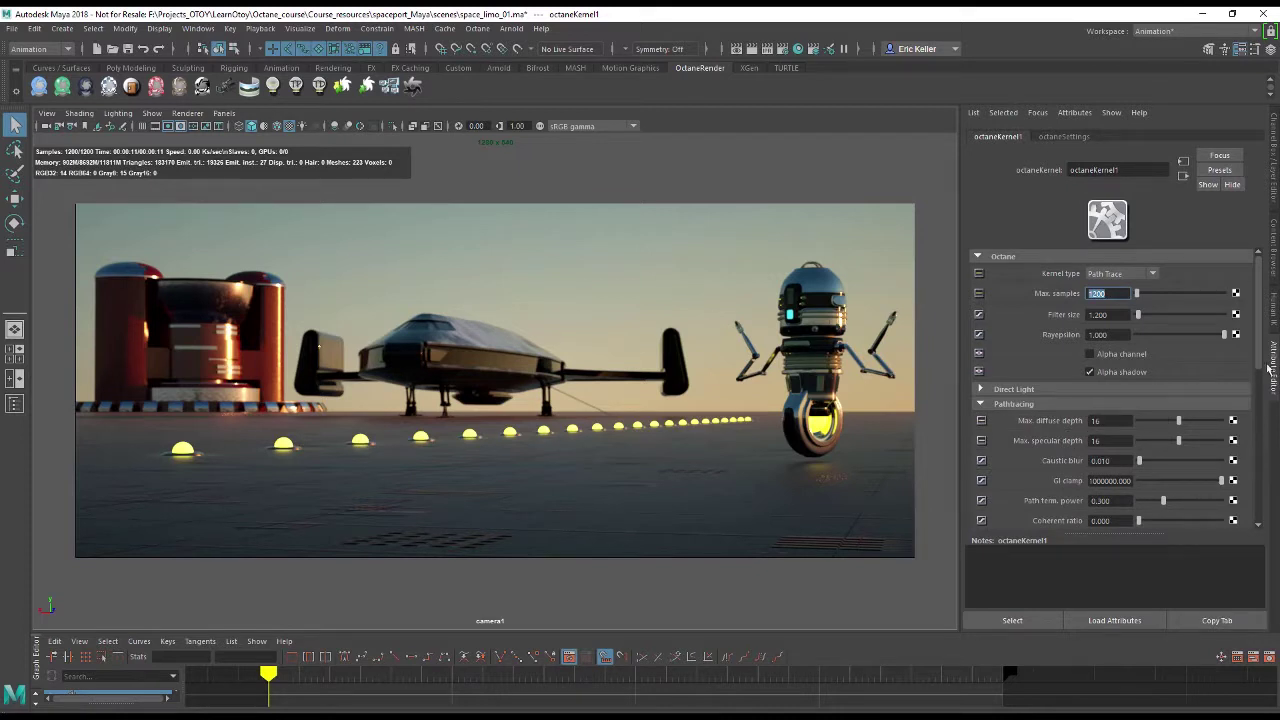
{"action": "mouse_move", "coordinate": [1259, 346]}
{"action": "left_mouse_down"}
{"action": "mouse_move", "coordinate": [1258, 457]}
{"action": "mouse_move", "coordinate": [1261, 350]}
{"action": "left_mouse_up"}
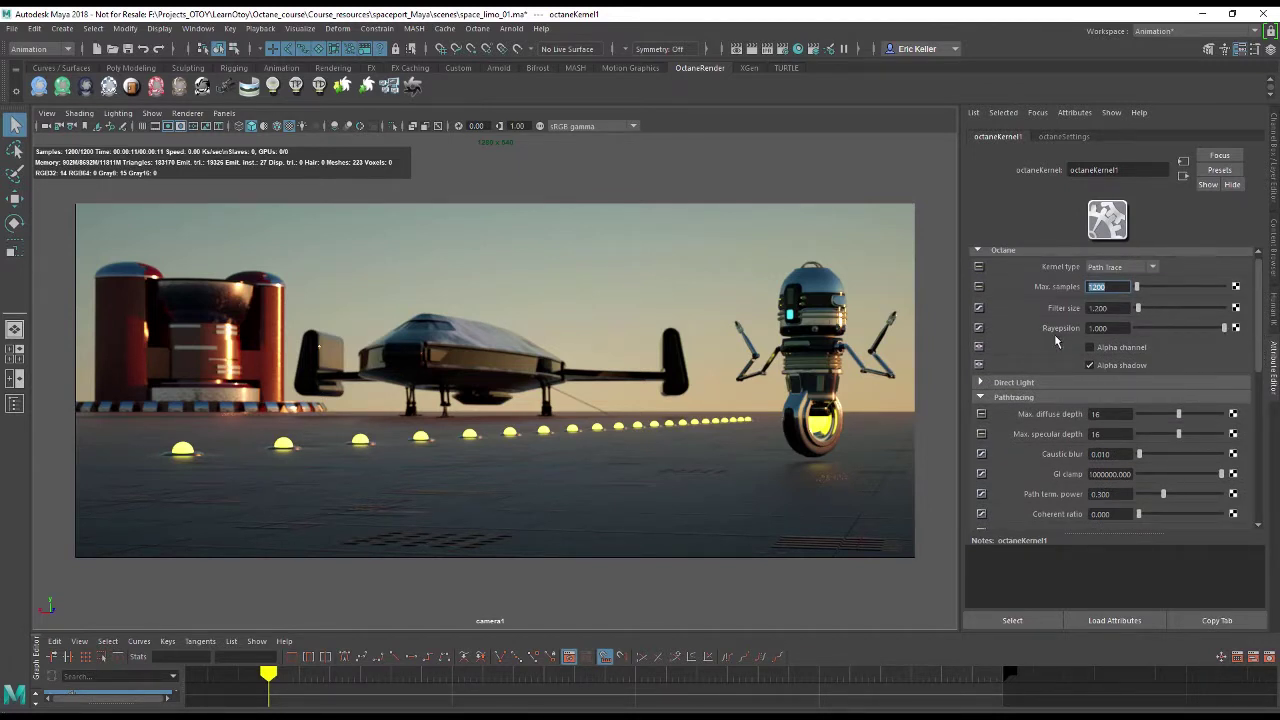
{"action": "left_click", "coordinate": [1132, 399]}
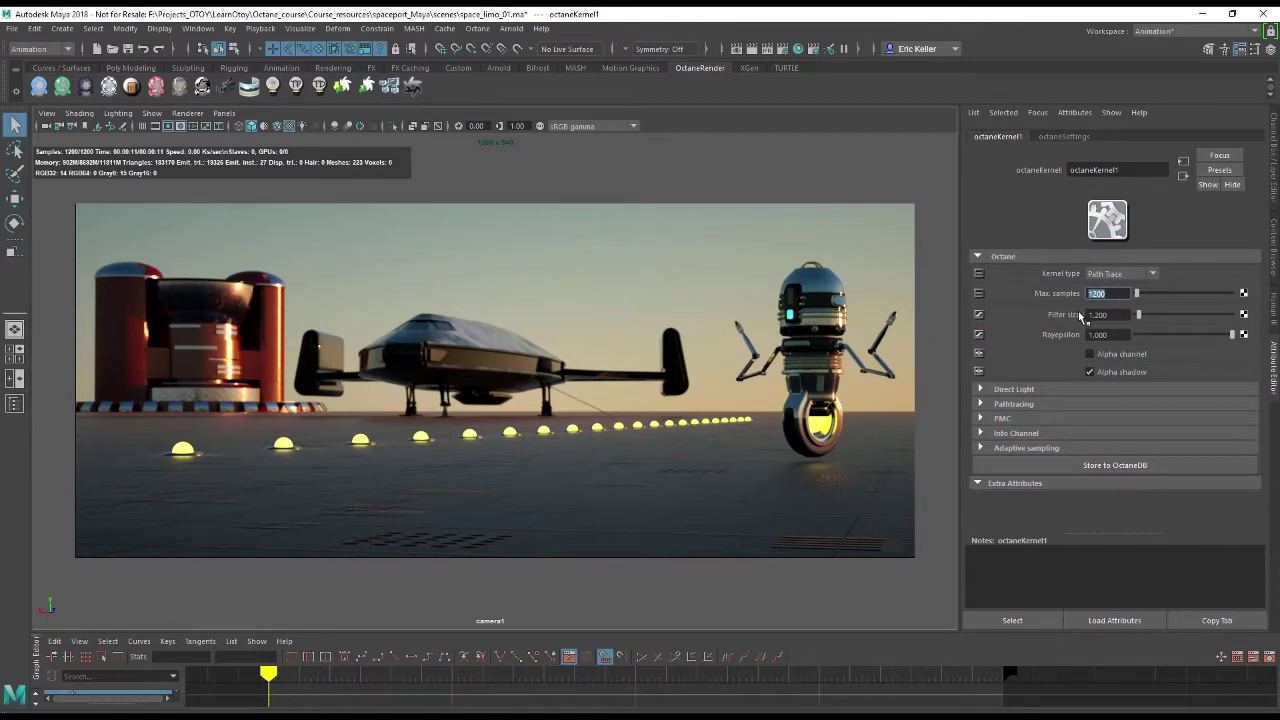